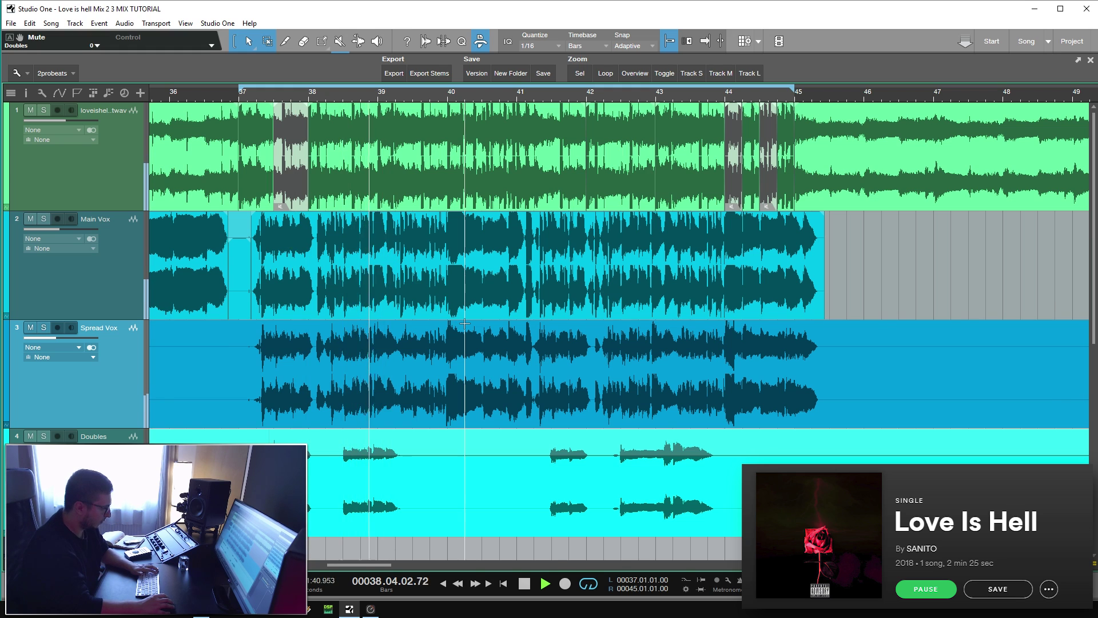
Bring up the Mix console showing the vocal channels and the Heaven, VintagePlate and PingPong returns
{"action": "key", "text": "F3"}
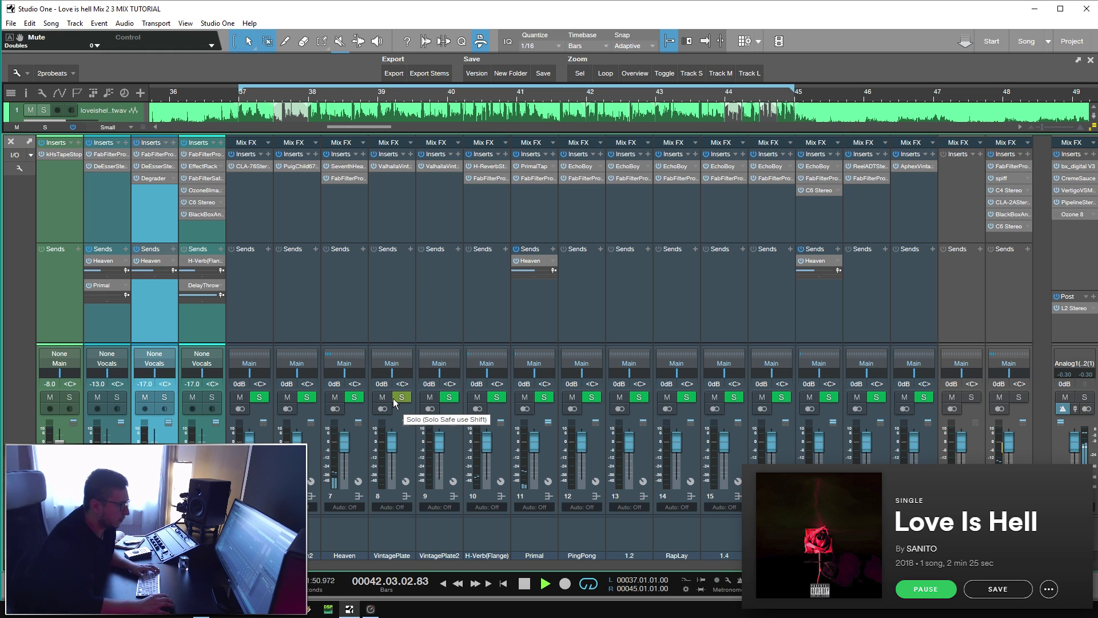
Close the Mix console to return to the vocal track lanes
{"action": "key", "text": "F3"}
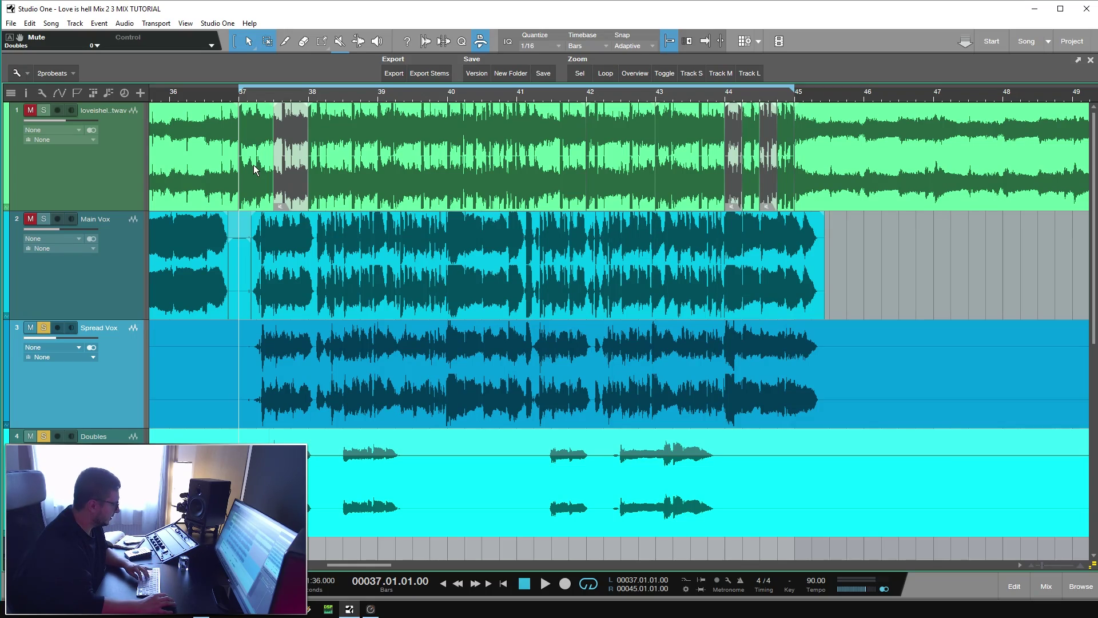
Play from bar 37, stop, then unmute and solo the Main Vox track
{"action": "key", "text": "space"}
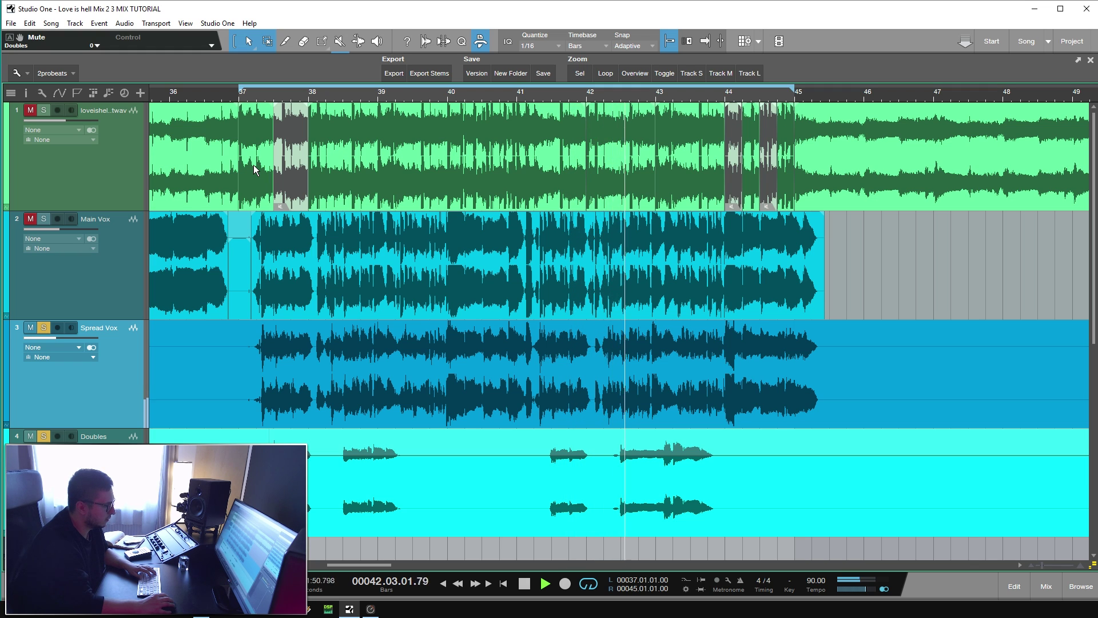
{"action": "key", "text": "space"}
{"action": "left_click", "coordinate": [30, 219]}
{"action": "left_click", "coordinate": [44, 219]}
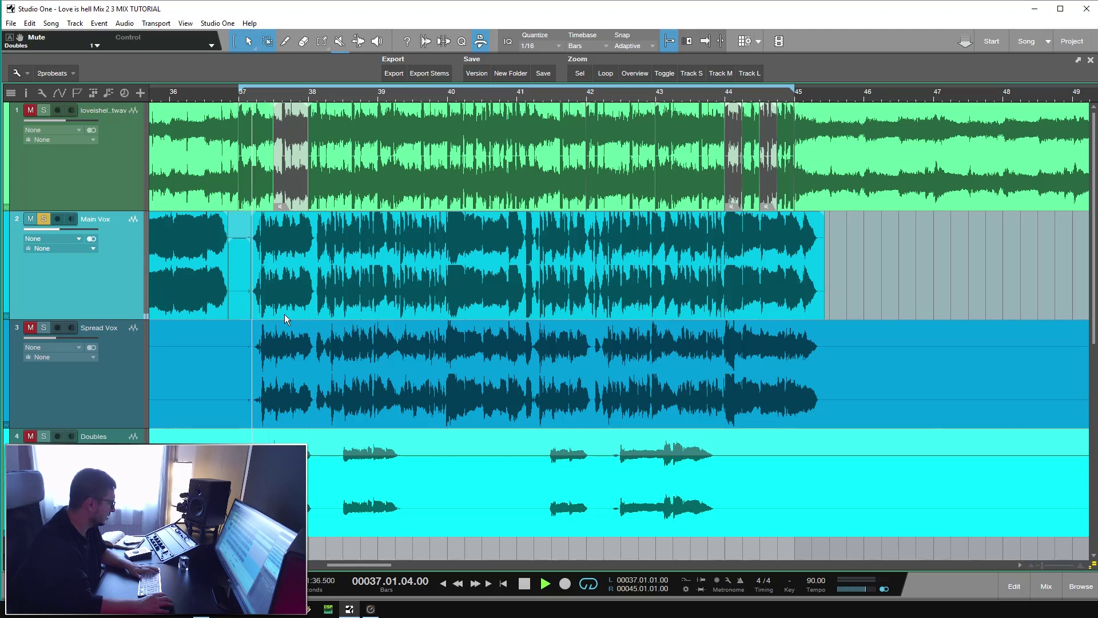
Reopen the mixer to show Main Vox's Pro-Q 2 low-cut and low-mid dip
{"action": "key", "text": "F3"}
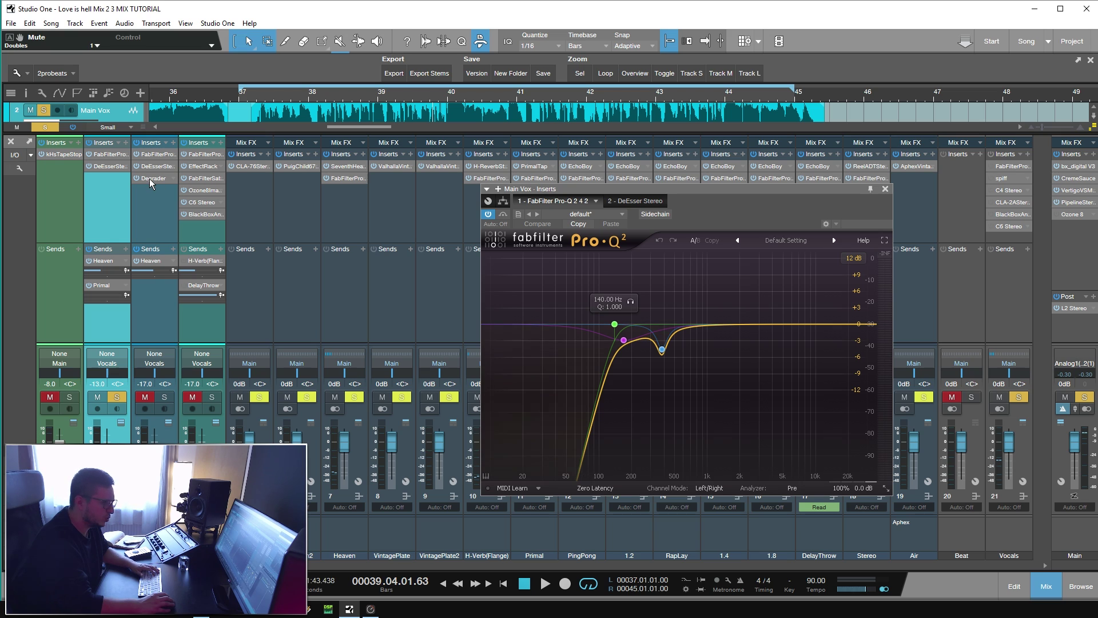
View Main Vox's DeEsser, then open the Seventh Heaven reverb on Heaven and PrimalTap delay on Primal
{"action": "left_click", "coordinate": [111, 168]}
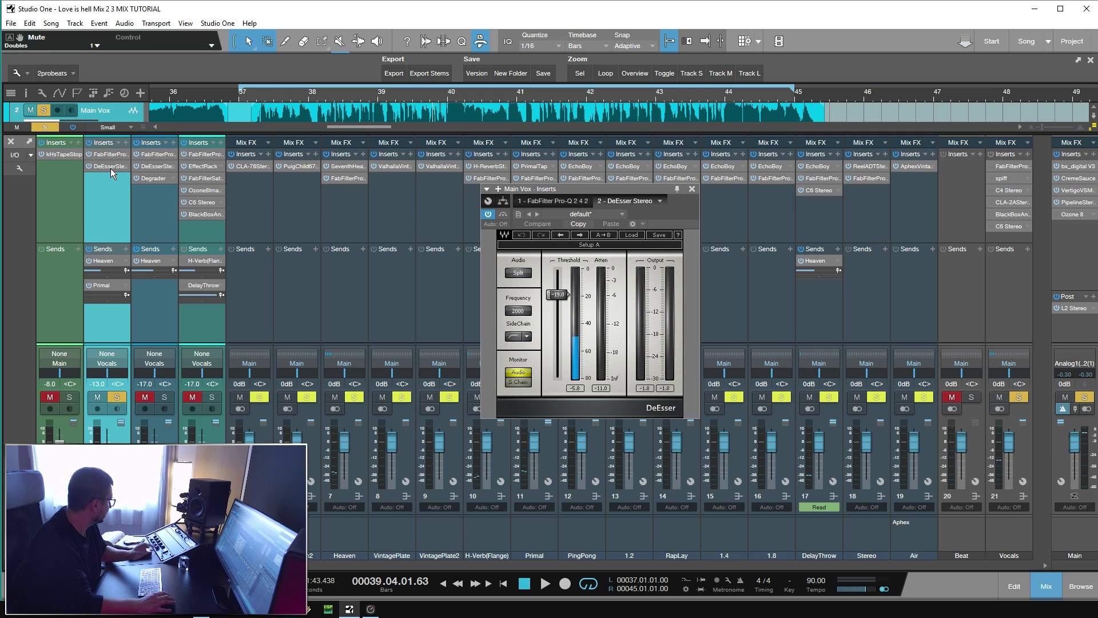
{"action": "left_click", "coordinate": [692, 190]}
{"action": "left_click", "coordinate": [344, 166]}
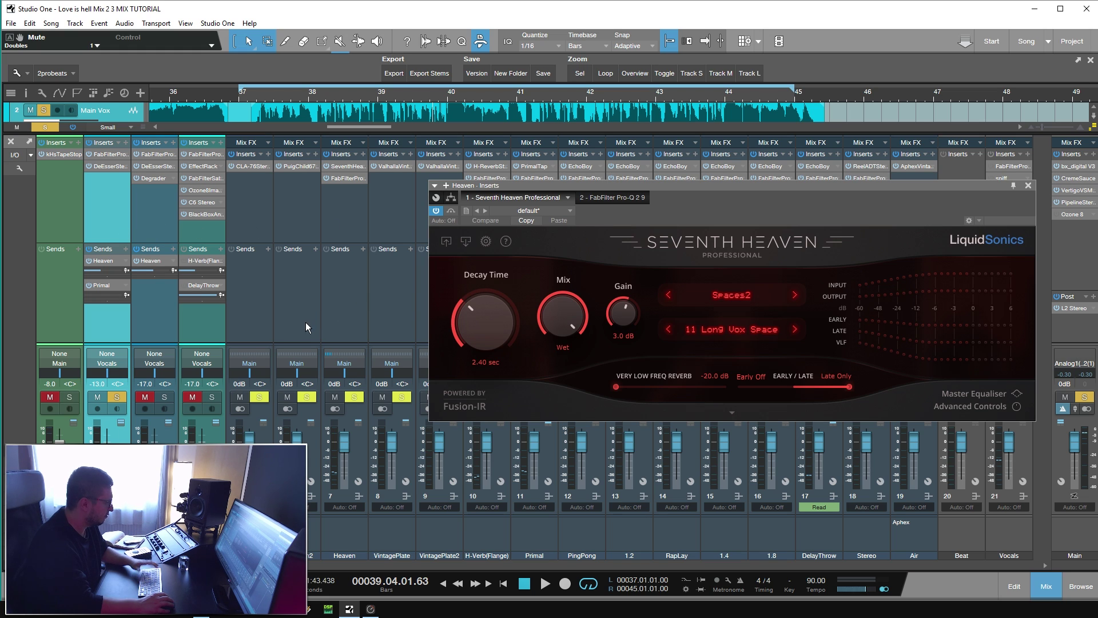
{"action": "left_click", "coordinate": [101, 285]}
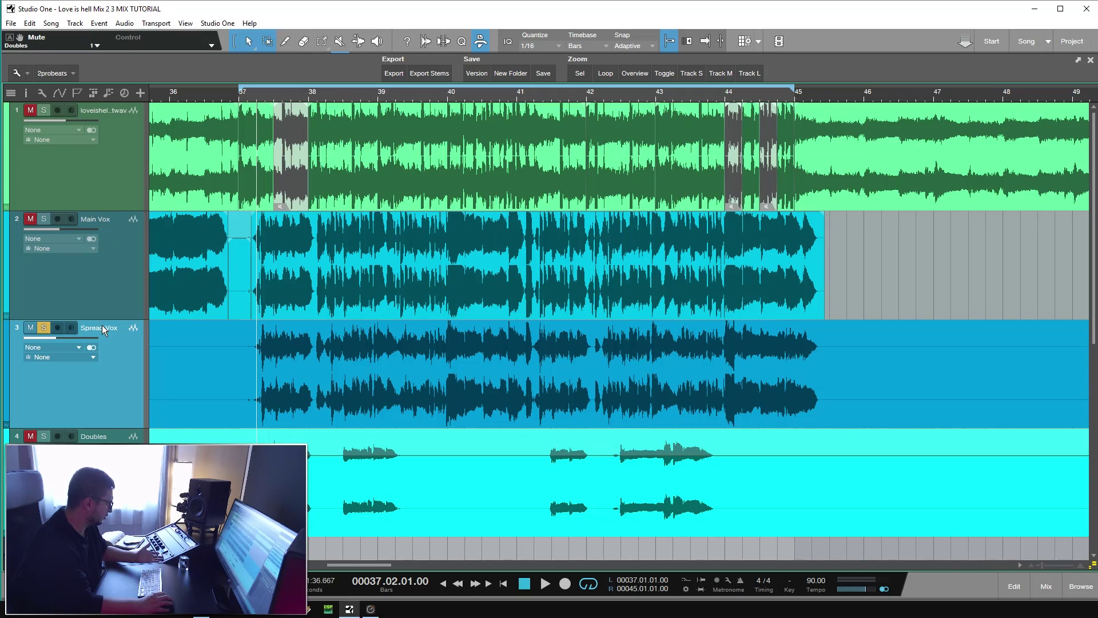
Start playback with Spread Vox soloed
{"action": "key", "text": "space"}
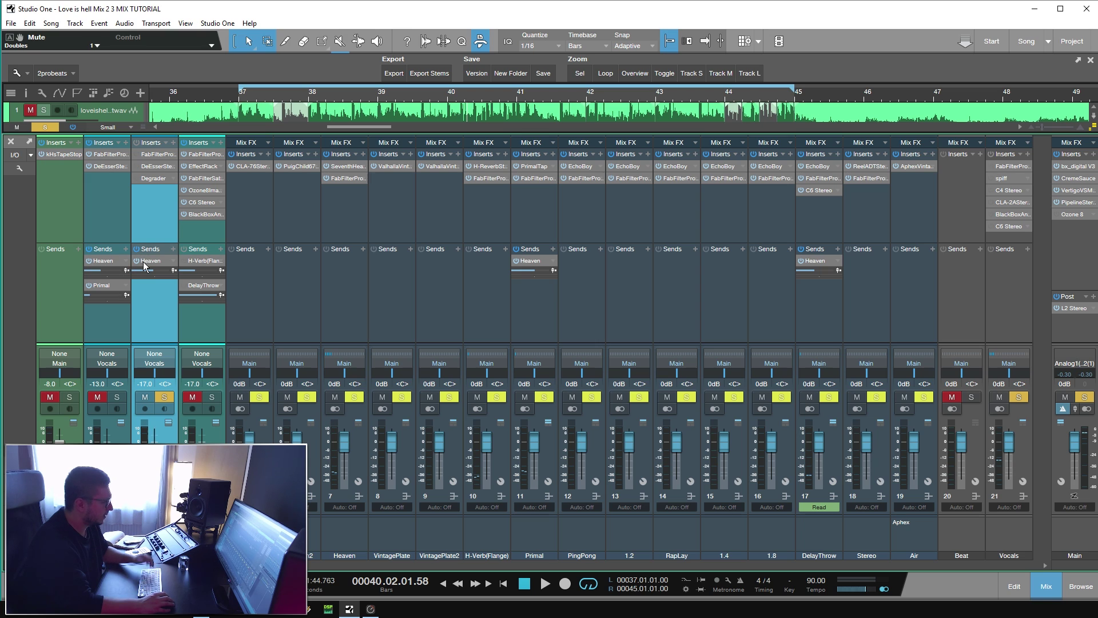
Raise Spread Vox's Pro-Q 2 band 4 boost to +2.23 dB, then view its DeEsser
{"action": "left_click", "coordinate": [140, 154]}
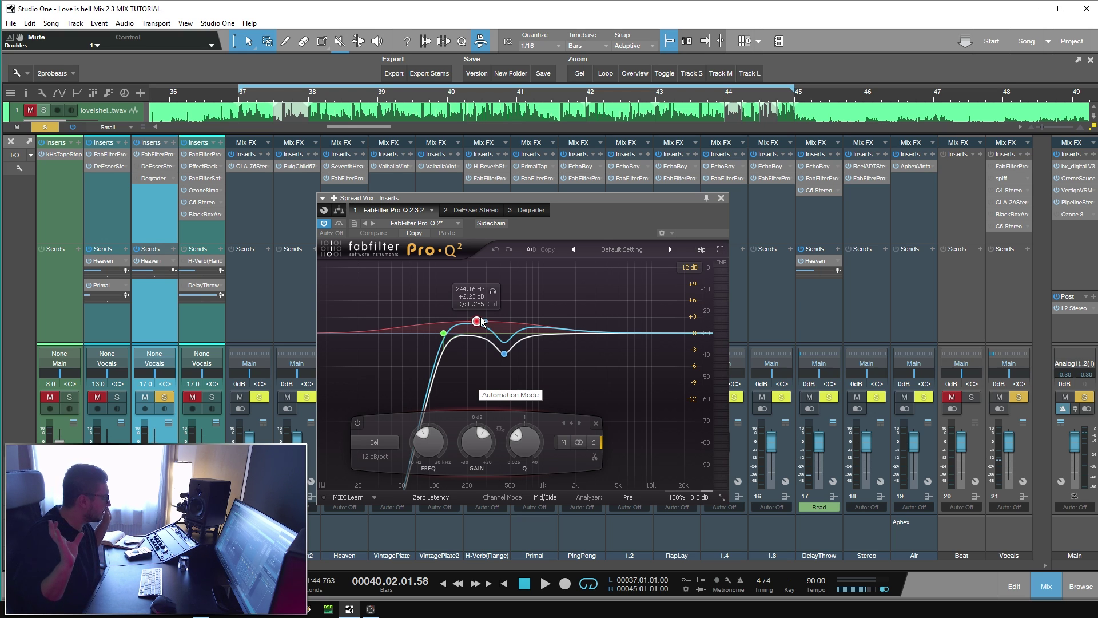
{"action": "mouse_move", "coordinate": [464, 454]}
{"action": "left_mouse_down"}
{"action": "mouse_move", "coordinate": [463, 404]}
{"action": "mouse_move", "coordinate": [468, 454]}
{"action": "left_mouse_up"}
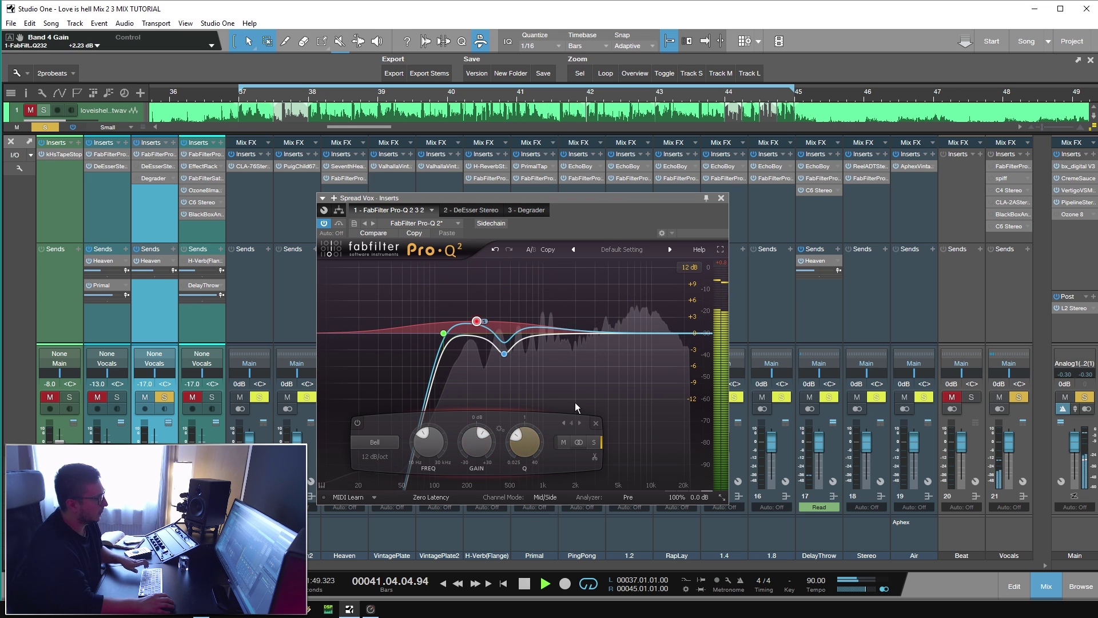
{"action": "left_click", "coordinate": [149, 166]}
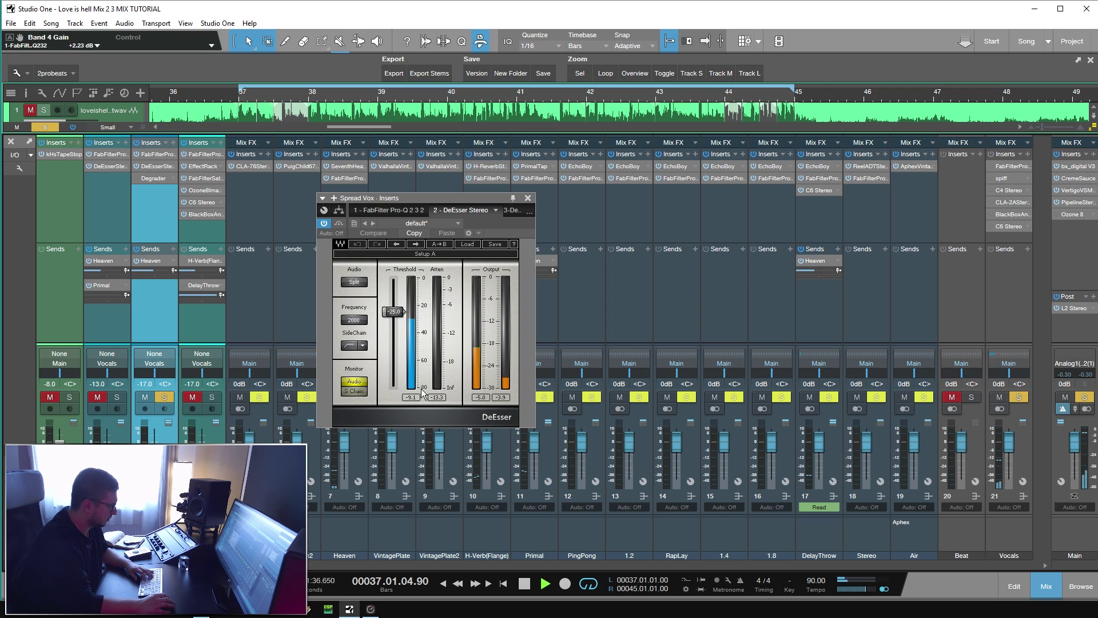
Stop playback and show Spread Vox's Degrader plugin with its Default preset
{"action": "key", "text": "space"}
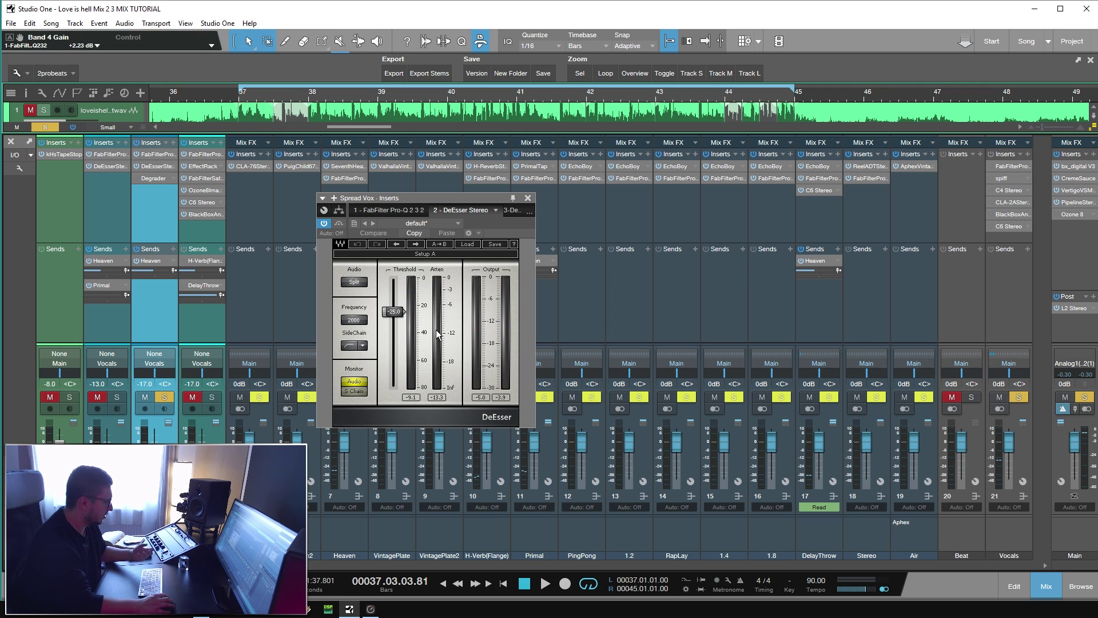
{"action": "left_click", "coordinate": [154, 178]}
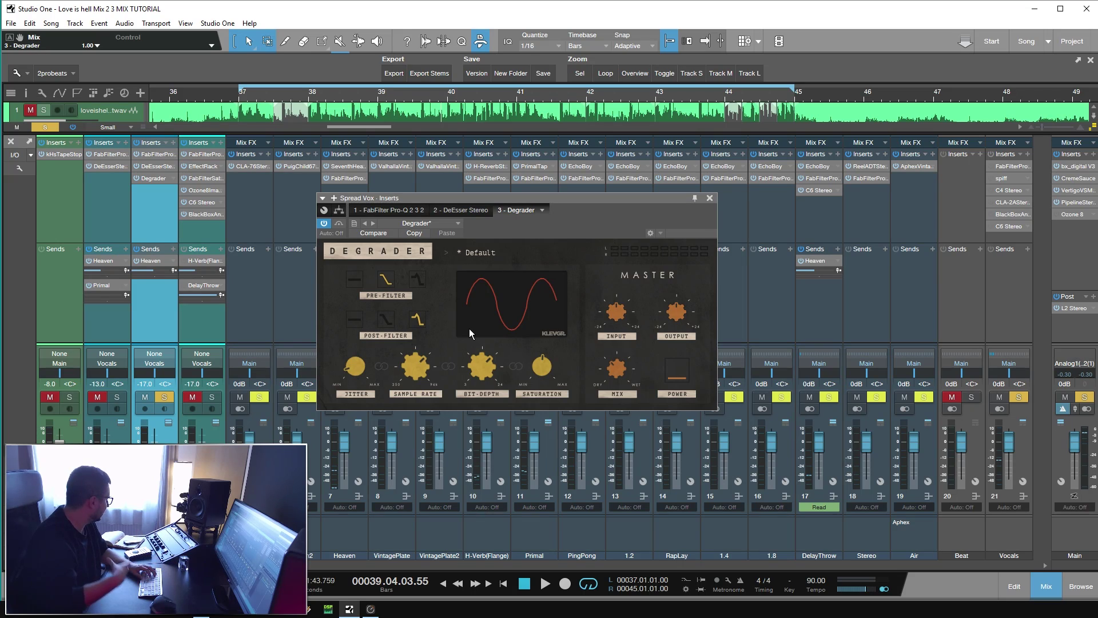
Resume playback and unmute Main Vox to hear it alongside Spread Vox
{"action": "key", "text": "space"}
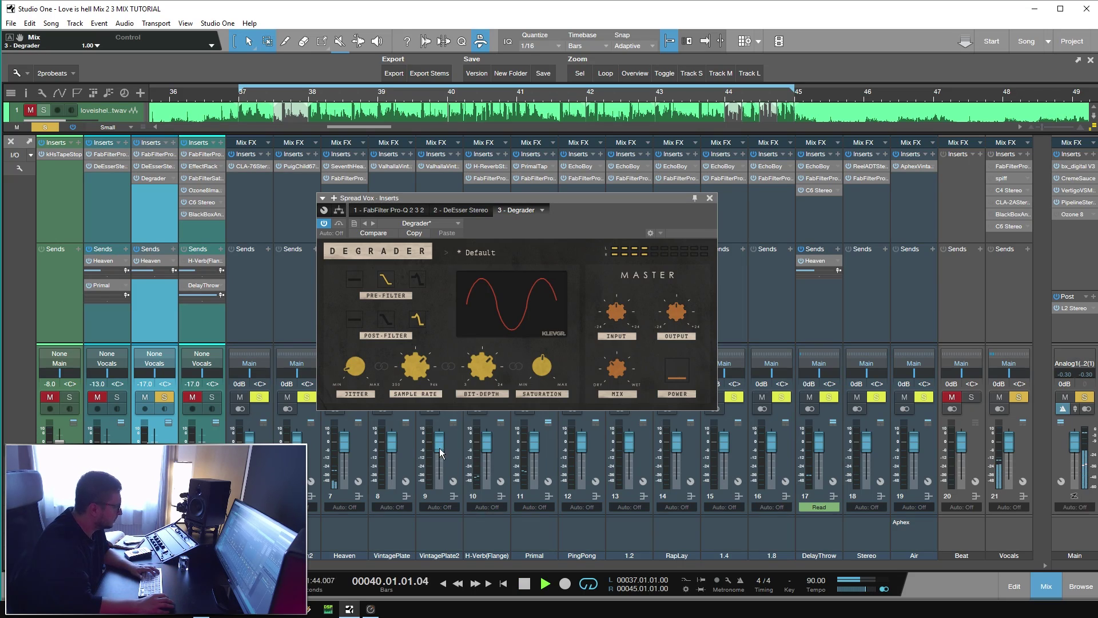
{"action": "left_click", "coordinate": [97, 397]}
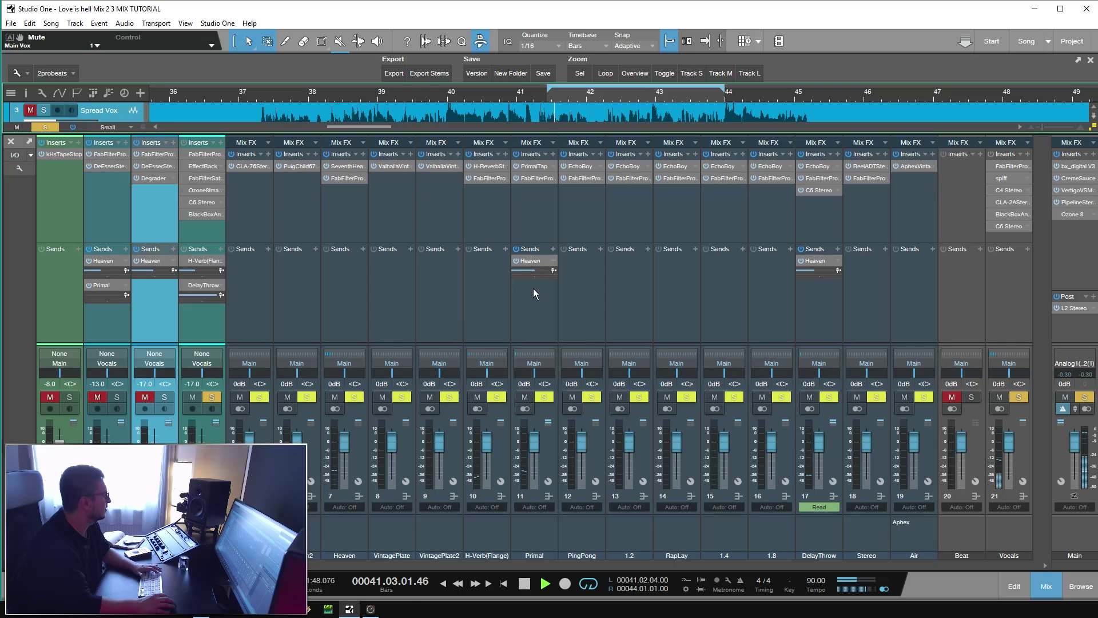
Stop playback and show the Soundtoys Effect Rack vocal chain on the Doubles channel
{"action": "key", "text": "space"}
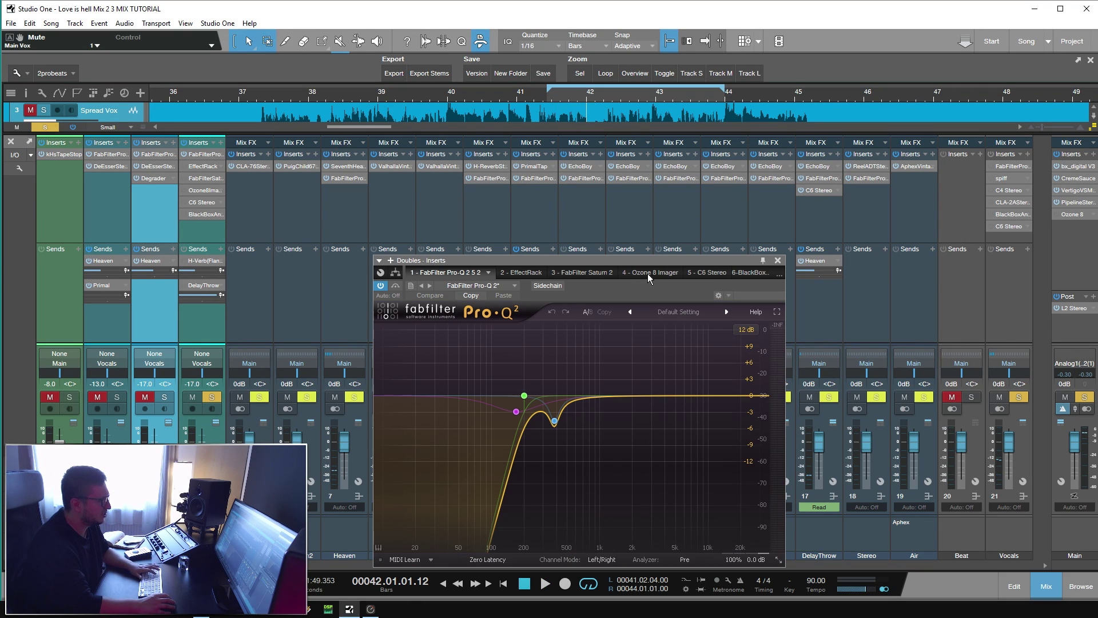
{"action": "left_click", "coordinate": [525, 193]}
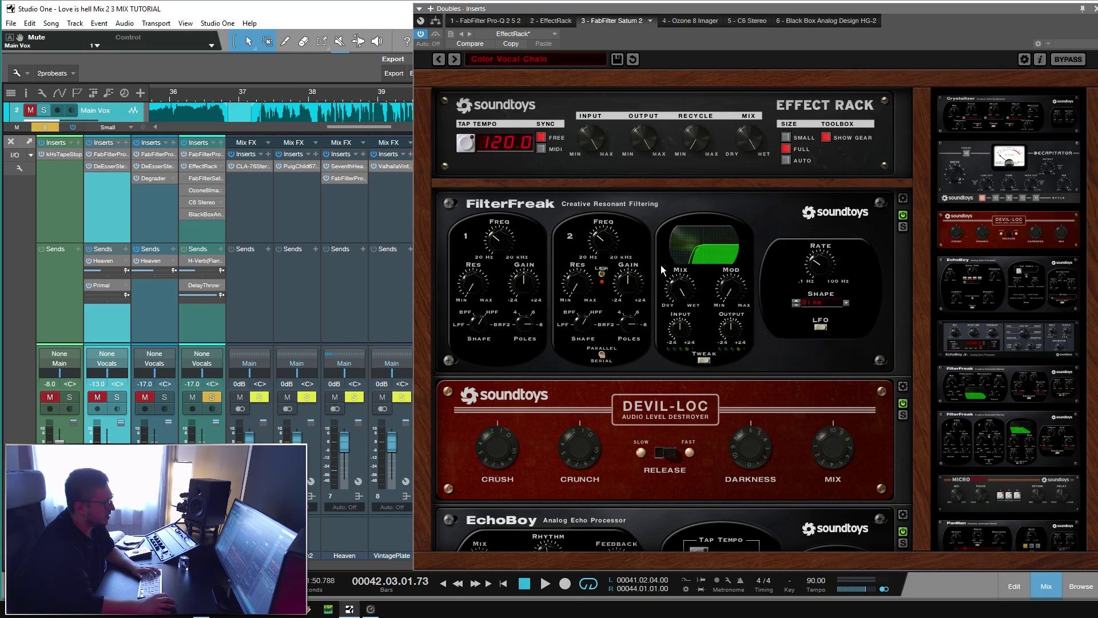
Restart playback of the song with Main Vox's FabFilter Pro-Q 2 insert on screen
{"action": "key", "text": "space"}
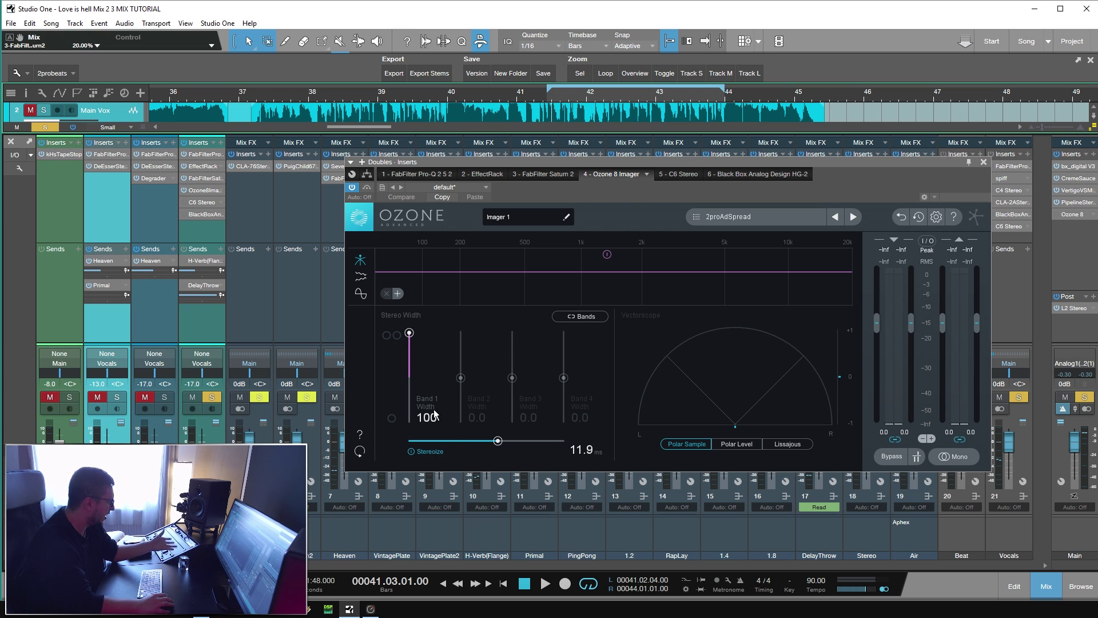
{"action": "key", "text": "space"}
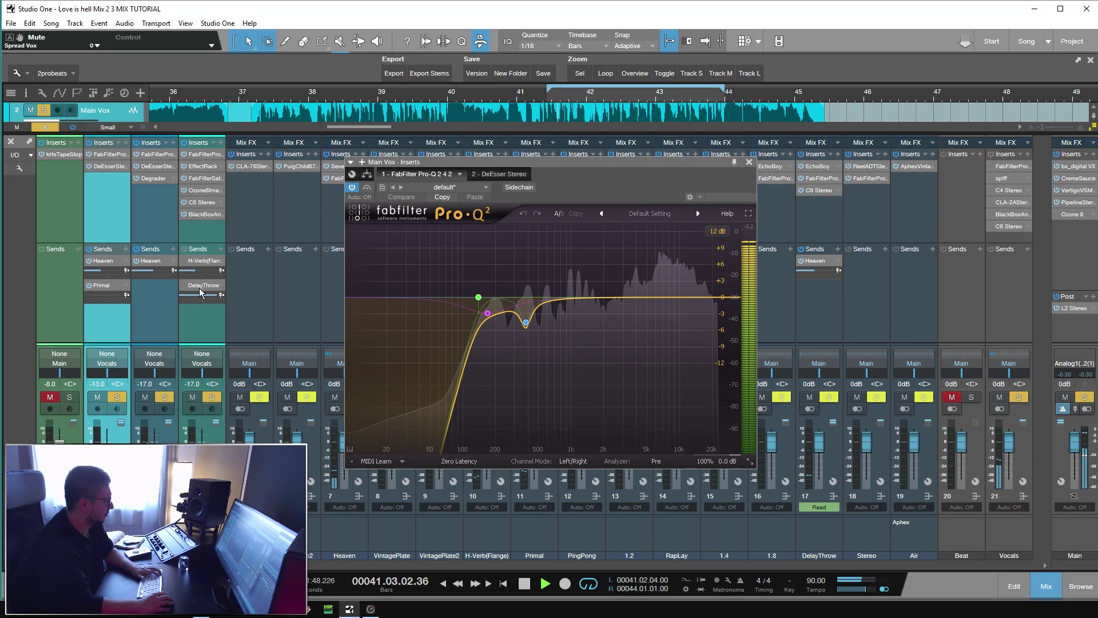
Stop playback, leaving the Pro-Q 2 curve with its low cut and two dips displayed
{"action": "mouse_move", "coordinate": [205, 267]}
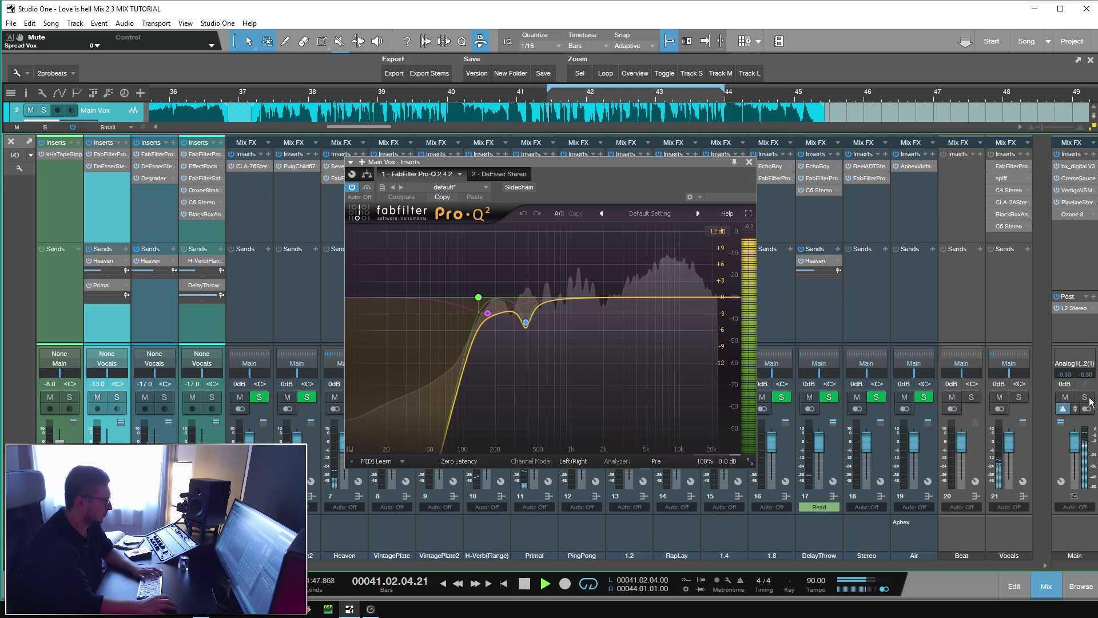
{"action": "key", "text": "space"}
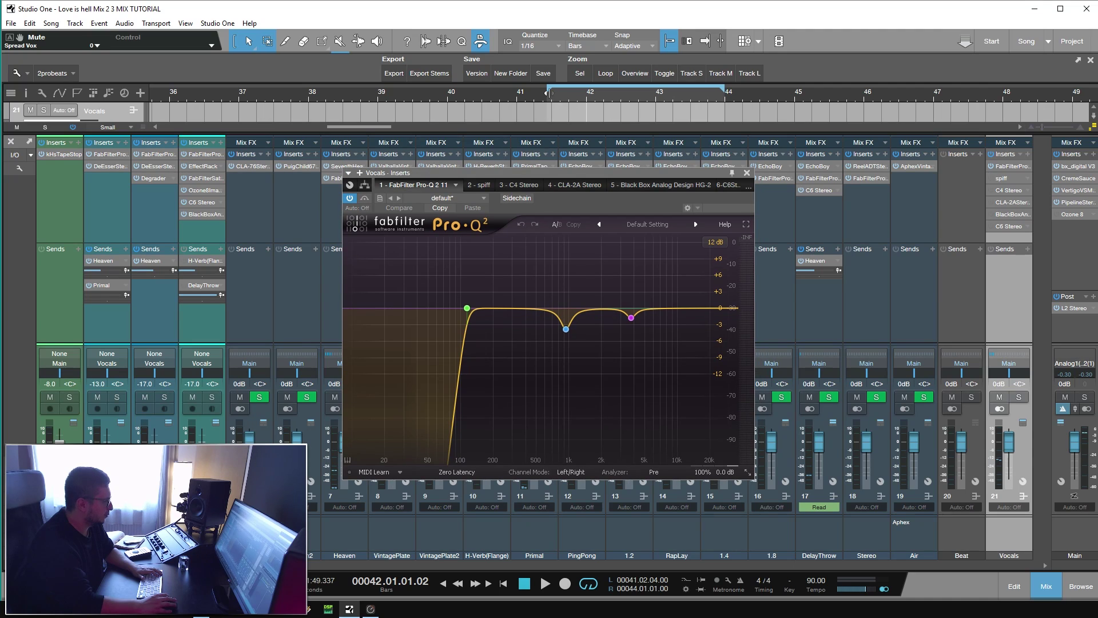
From bar 41, solo the Pro-Q 2's 940 Hz and 3757 Hz dip bands to audition them
{"action": "left_click", "coordinate": [549, 100]}
{"action": "mouse_move", "coordinate": [565, 334]}
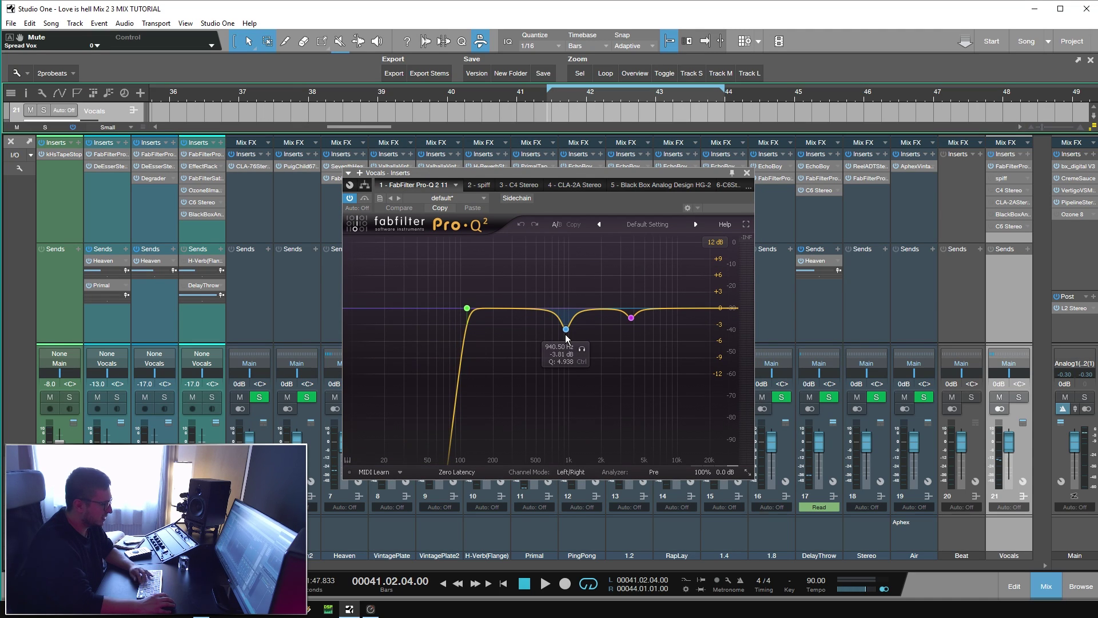
{"action": "left_click", "coordinate": [580, 351]}
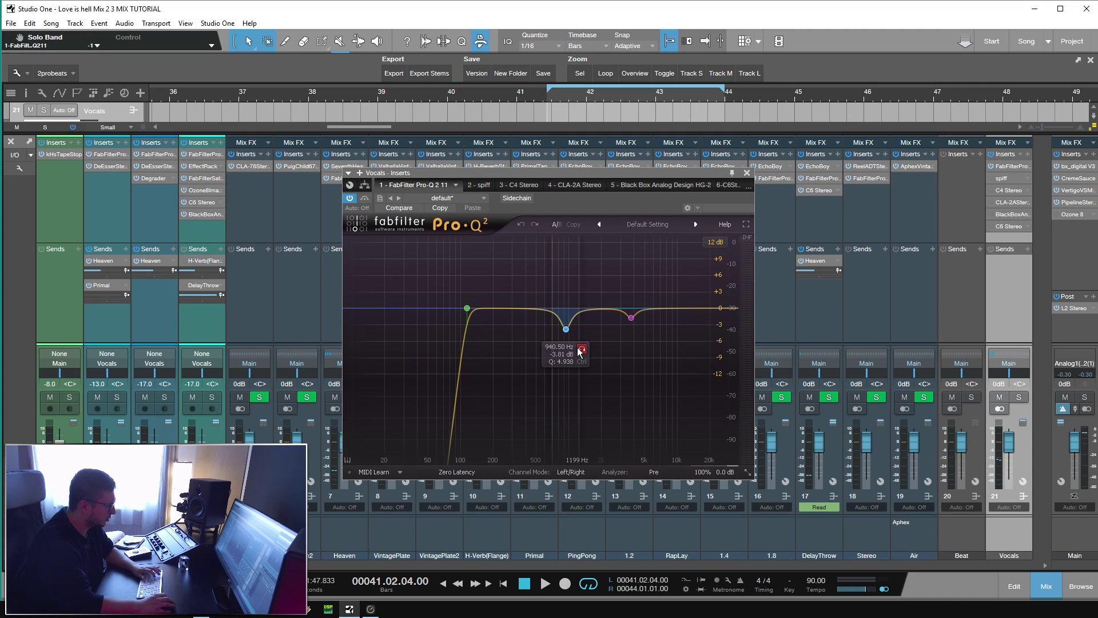
{"action": "left_click", "coordinate": [582, 350]}
{"action": "key", "text": "space"}
{"action": "left_click", "coordinate": [583, 350]}
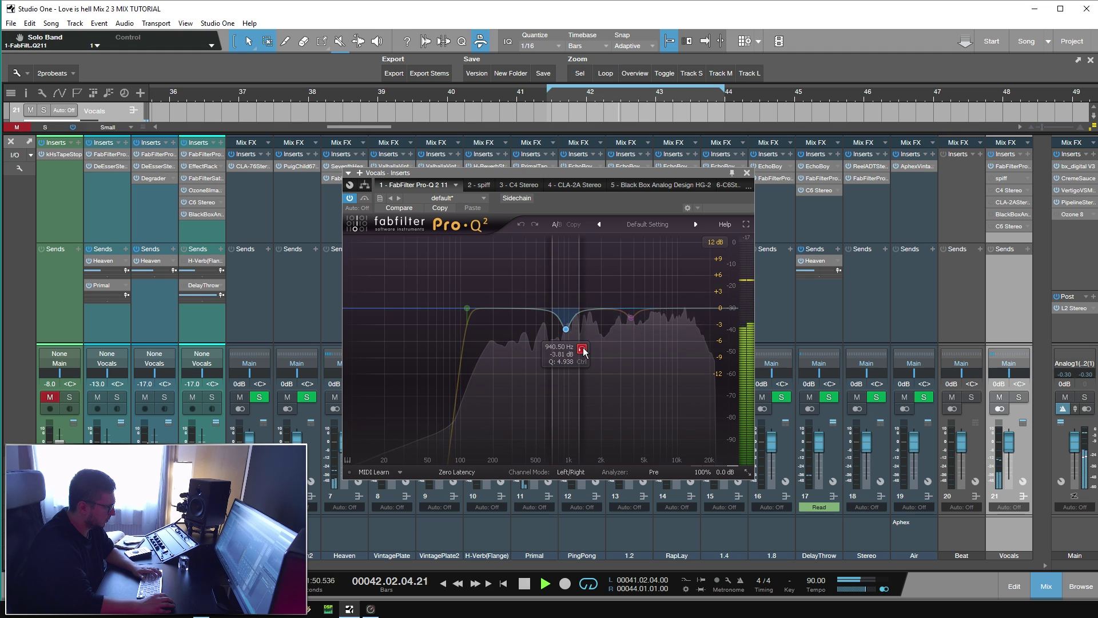
{"action": "left_click", "coordinate": [582, 350]}
{"action": "left_click", "coordinate": [647, 338]}
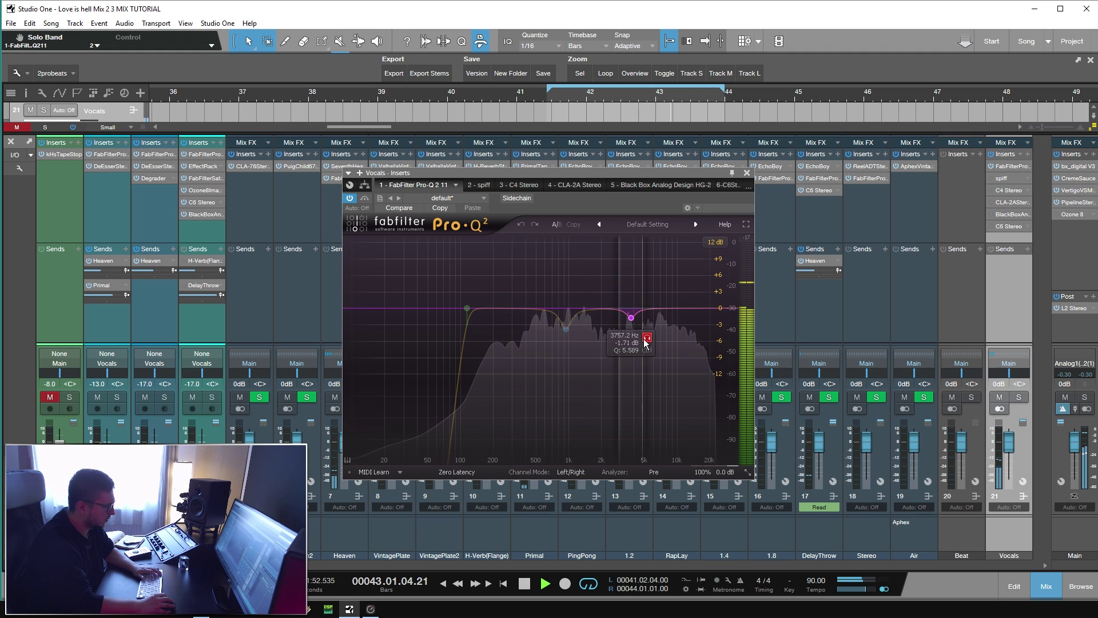
{"action": "key", "text": "space"}
On spiff, listen to delta (only what it removes) during playback, then turn delta off
{"action": "left_click", "coordinate": [472, 185]}
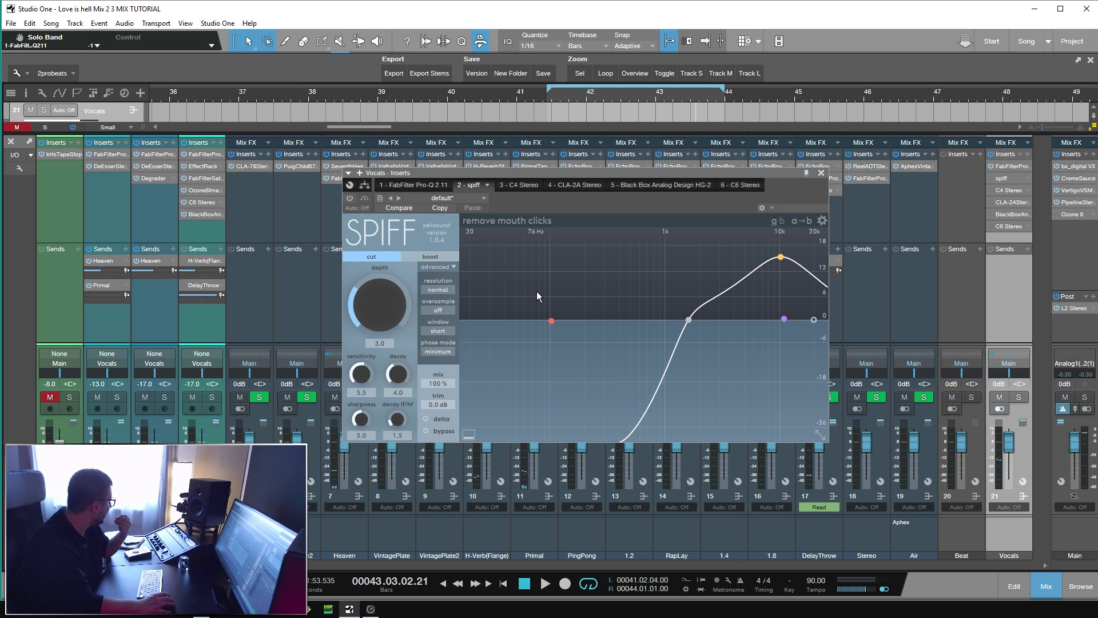
{"action": "key", "text": "space"}
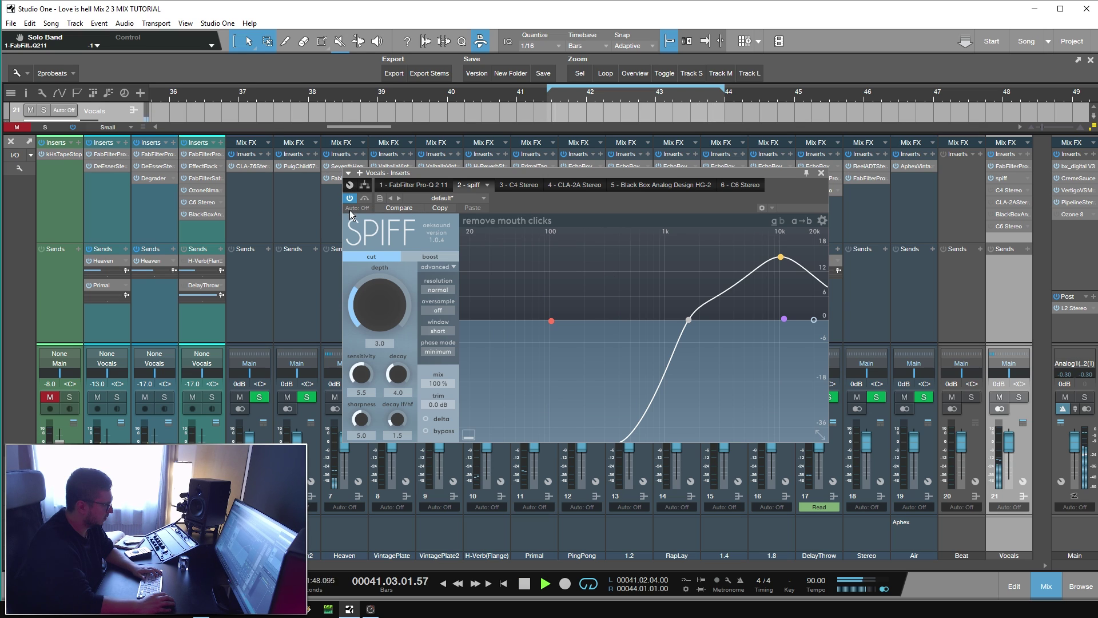
{"action": "left_click", "coordinate": [426, 419]}
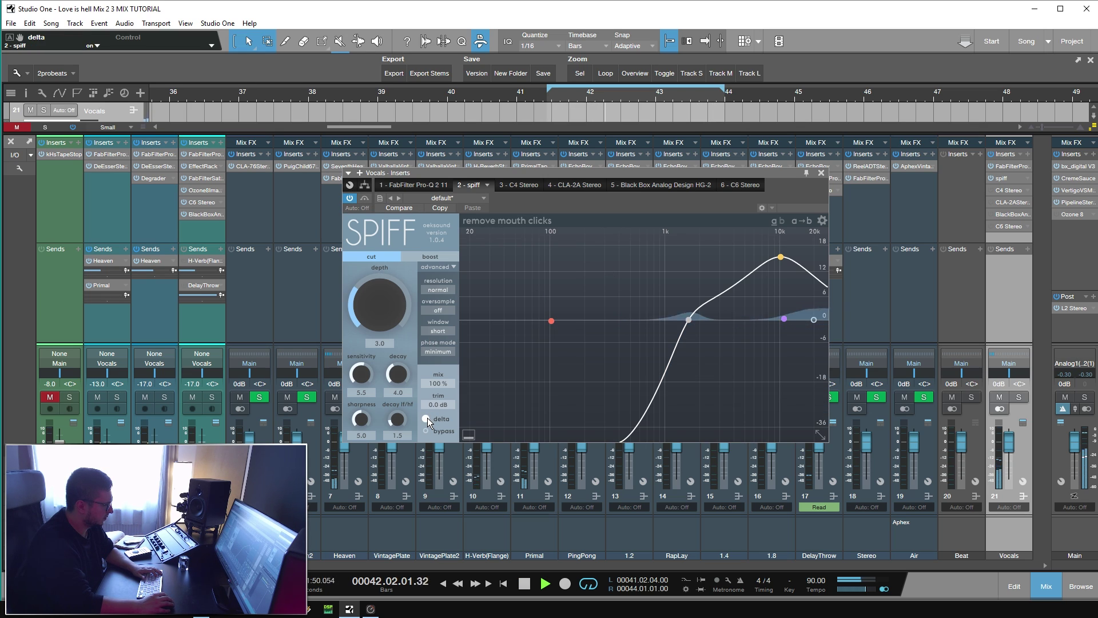
{"action": "left_click", "coordinate": [428, 419]}
Show the C4 Stereo plugin and play the loop with its processing switched on
{"action": "left_click", "coordinate": [518, 184]}
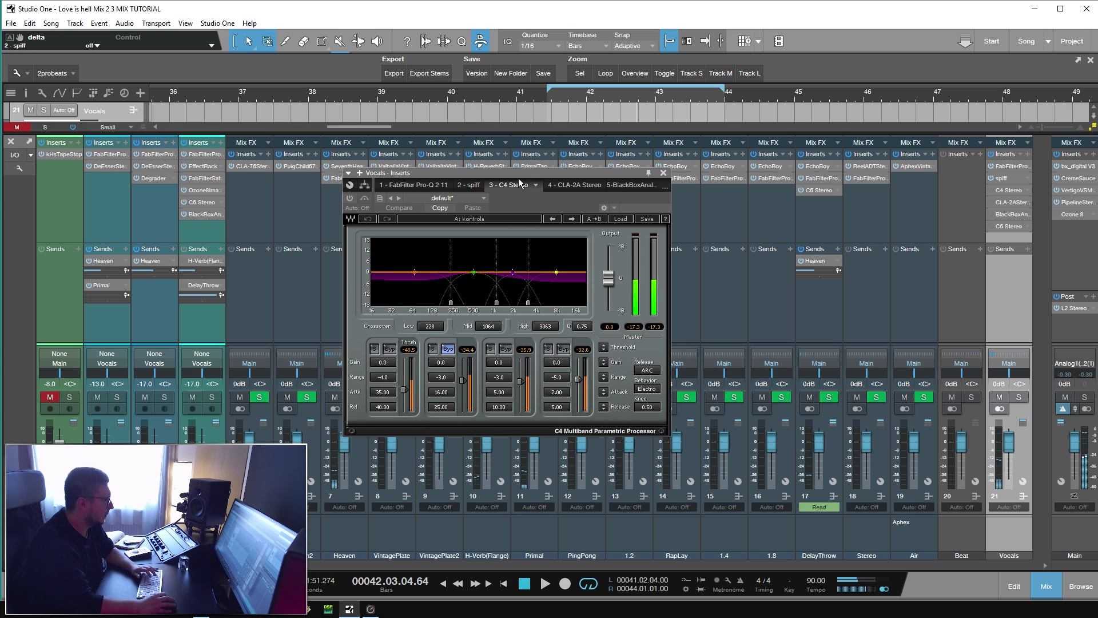
{"action": "key", "text": "space"}
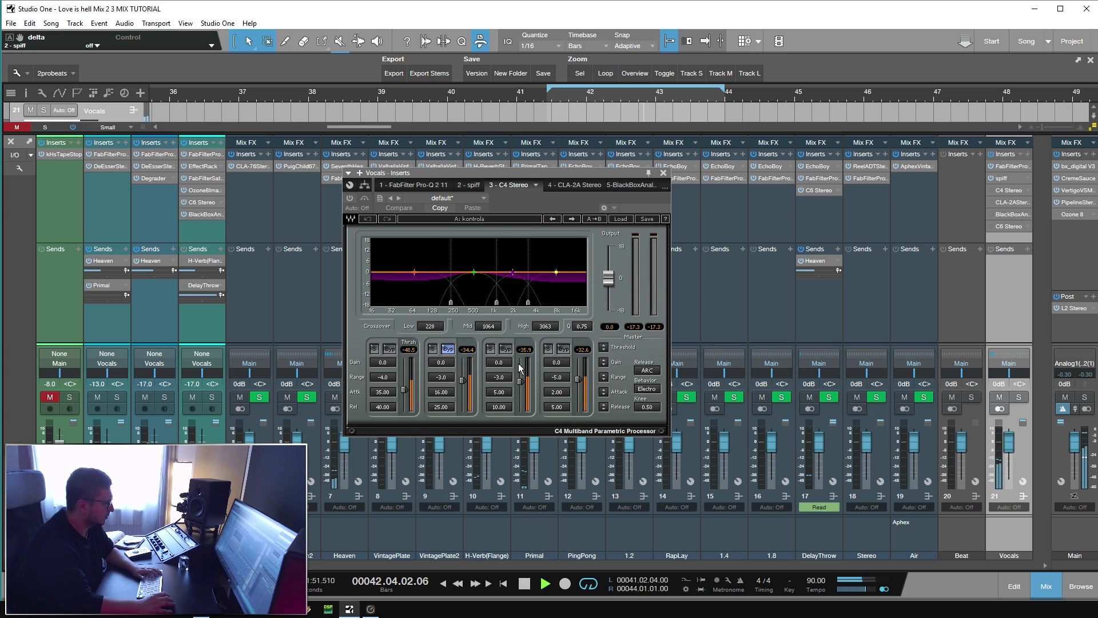
{"action": "left_click", "coordinate": [350, 198]}
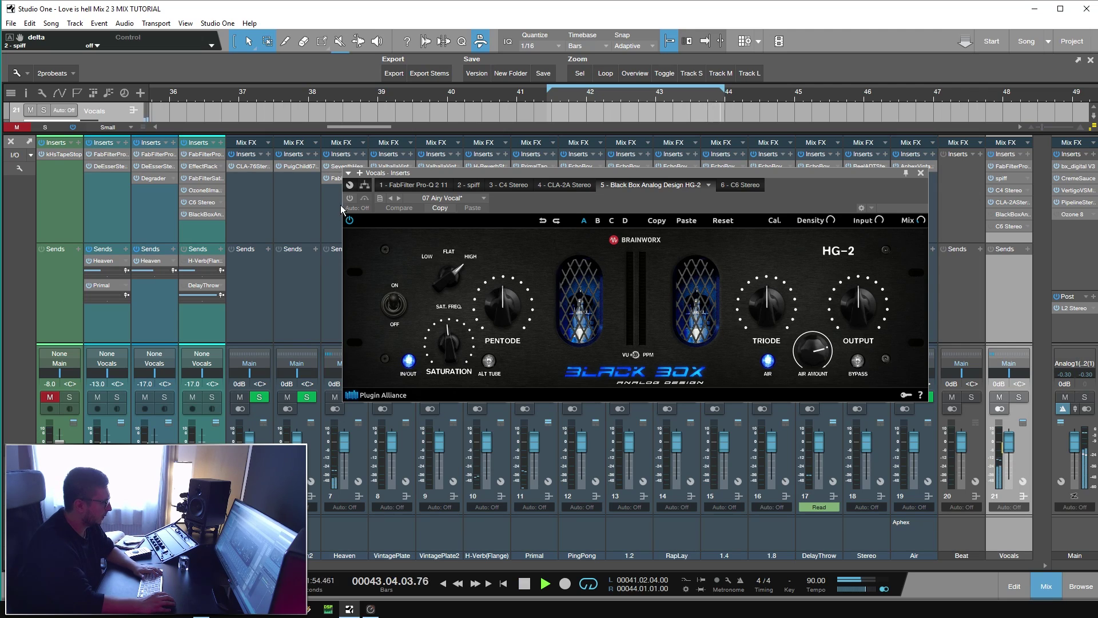
Stop playback while viewing the Vocals bus insert chain
{"action": "key", "text": "space"}
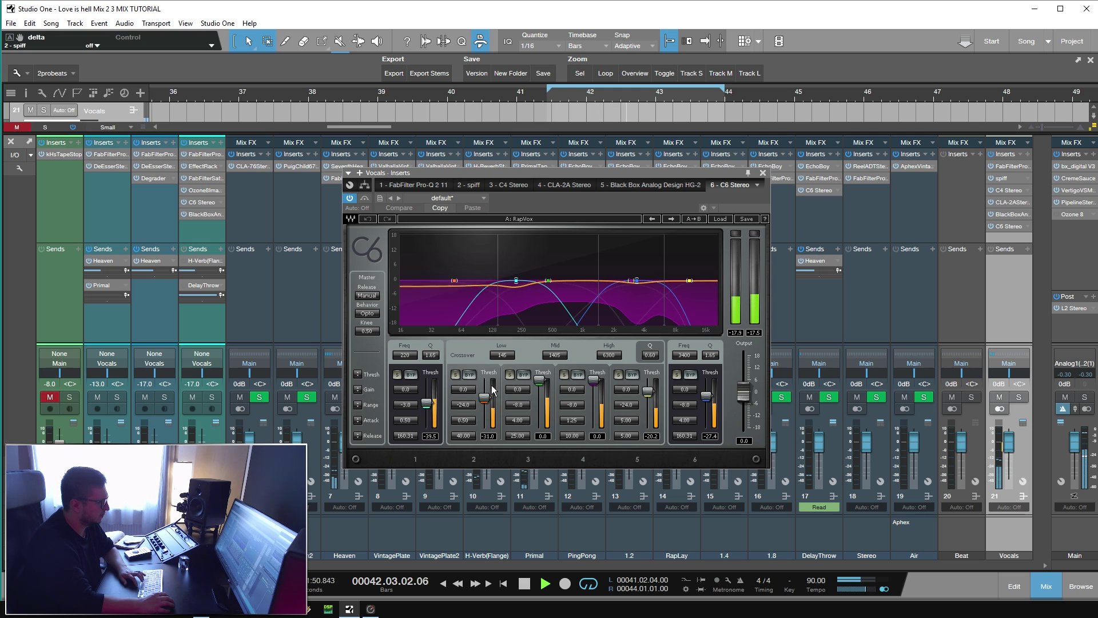
{"action": "left_click", "coordinate": [397, 374]}
{"action": "left_click", "coordinate": [396, 375]}
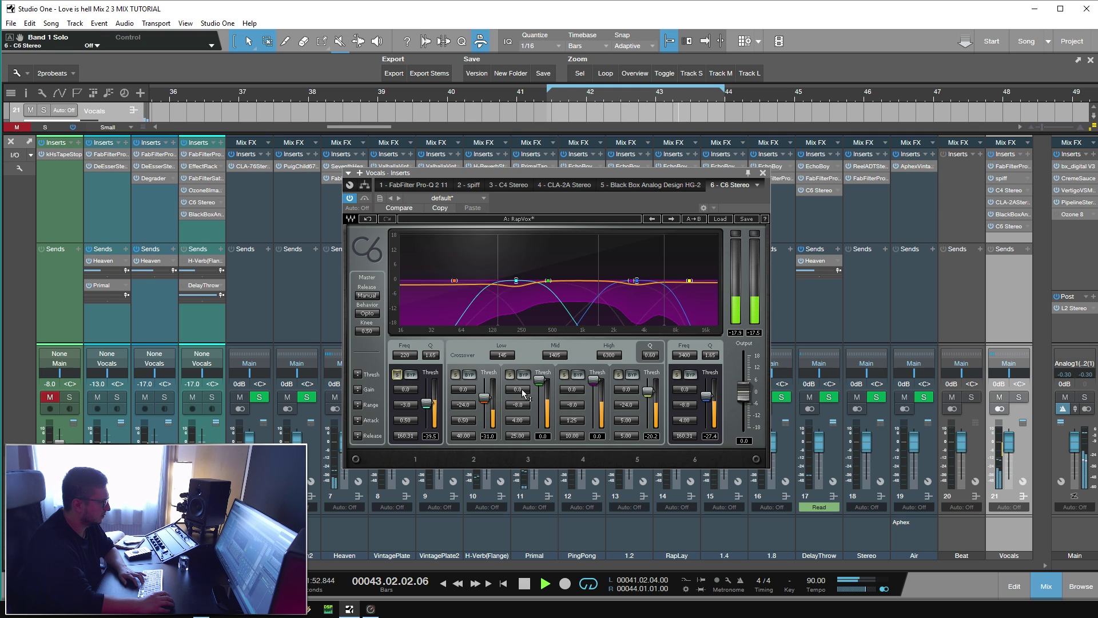
{"action": "left_click", "coordinate": [677, 375]}
{"action": "left_click", "coordinate": [676, 375]}
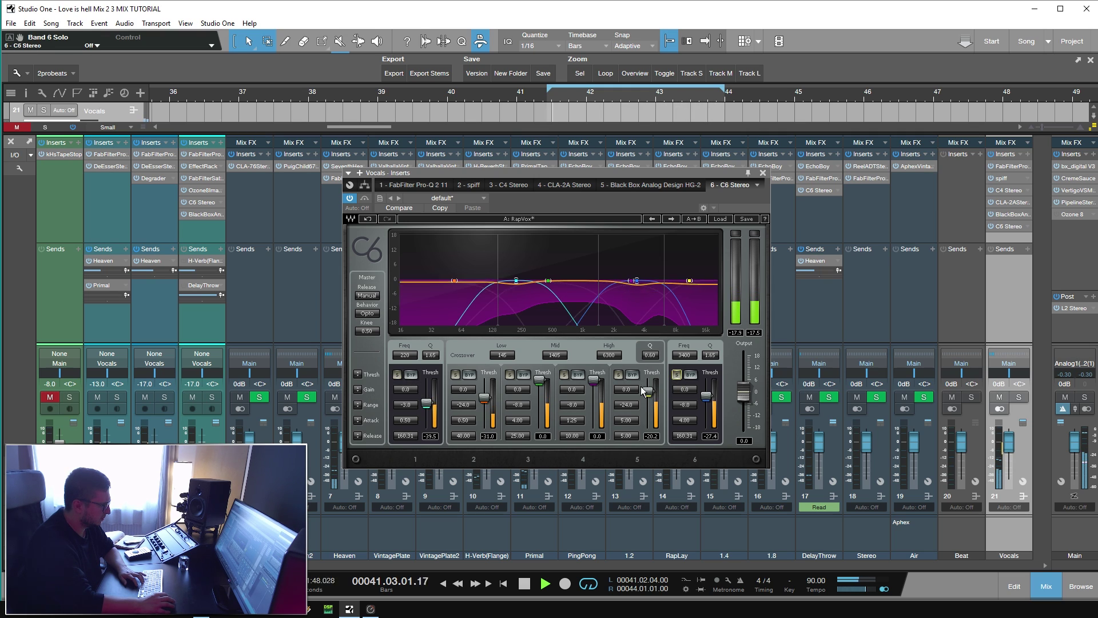
{"action": "left_click", "coordinate": [617, 375]}
{"action": "left_click", "coordinate": [617, 375]}
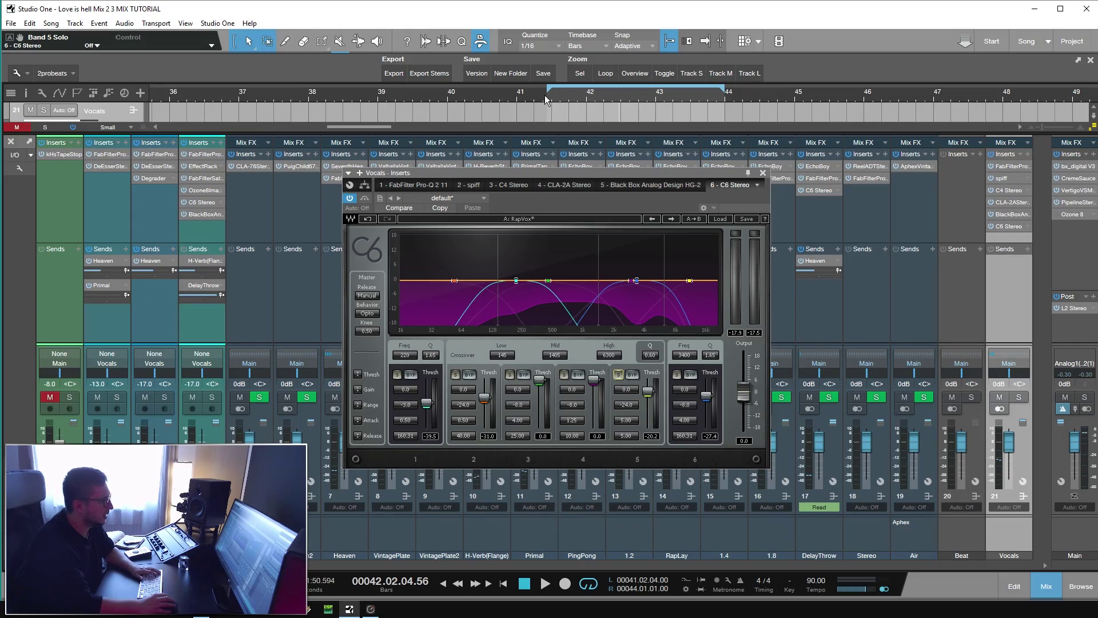
{"action": "left_click", "coordinate": [545, 95]}
Close the plugin window, select Main Vox through the doubles channels, and deactivate their inserts
{"action": "key", "text": "F3"}
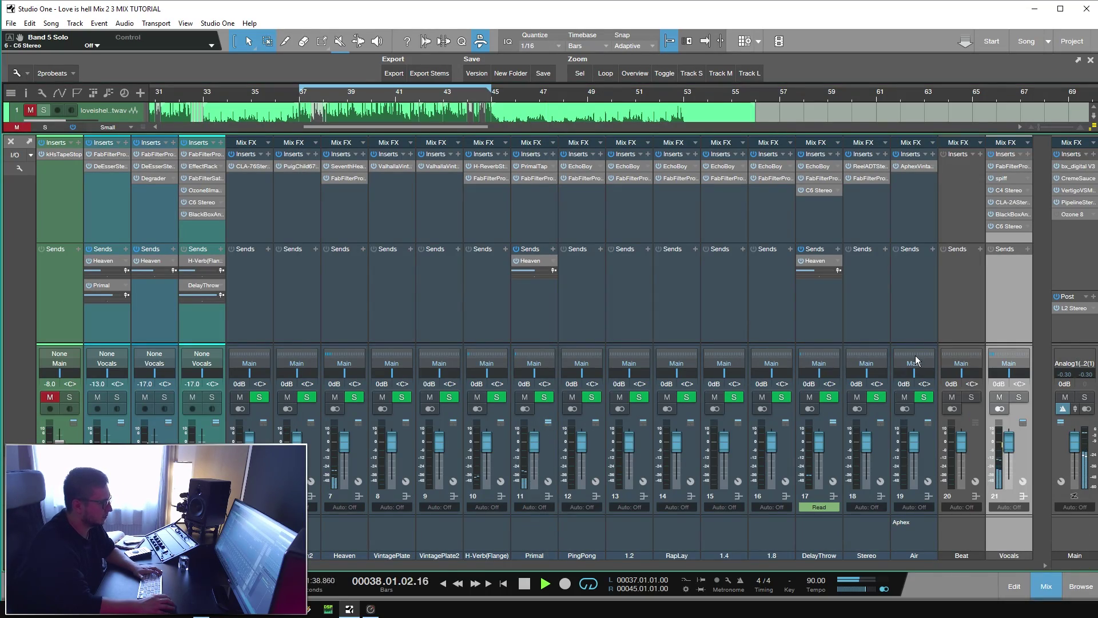
{"action": "left_click", "coordinate": [121, 229]}
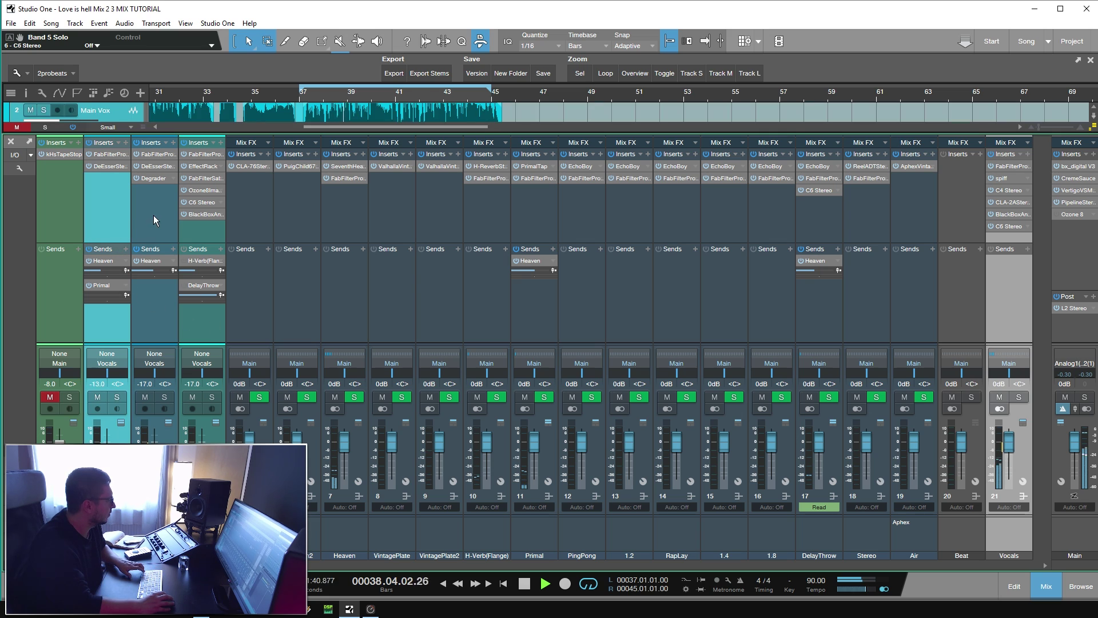
{"action": "left_click", "coordinate": [198, 227], "text": "shift"}
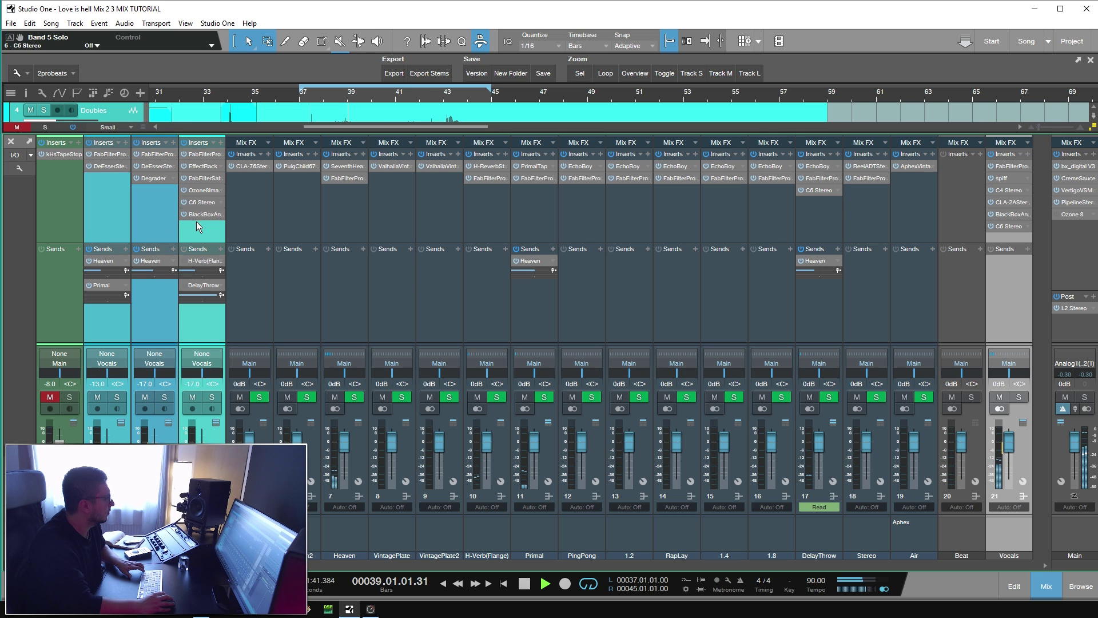
{"action": "left_click", "coordinate": [89, 144]}
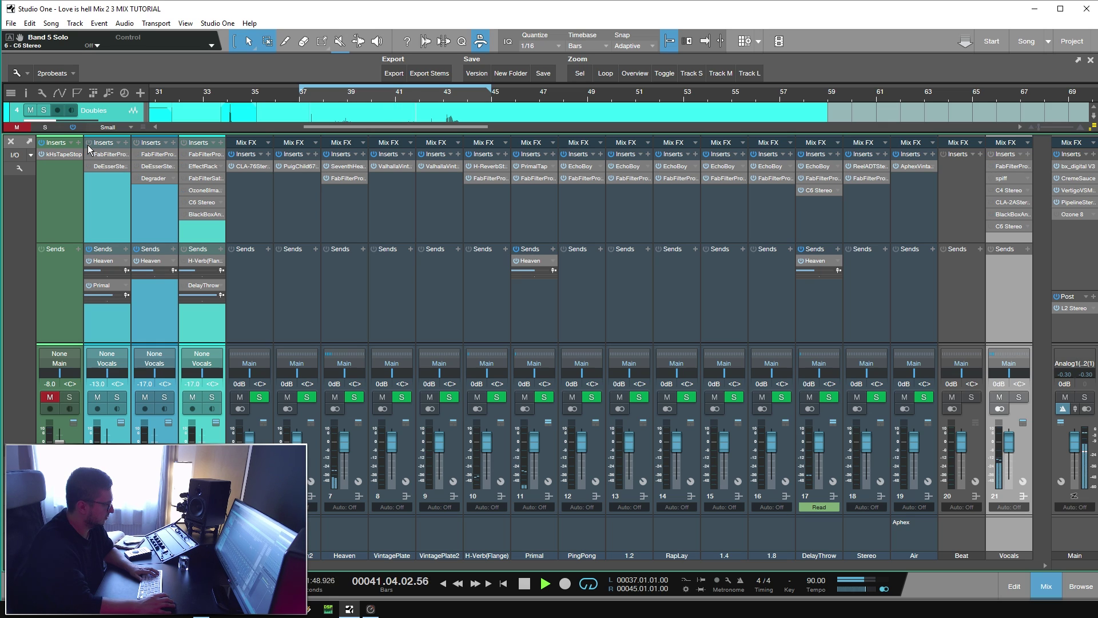